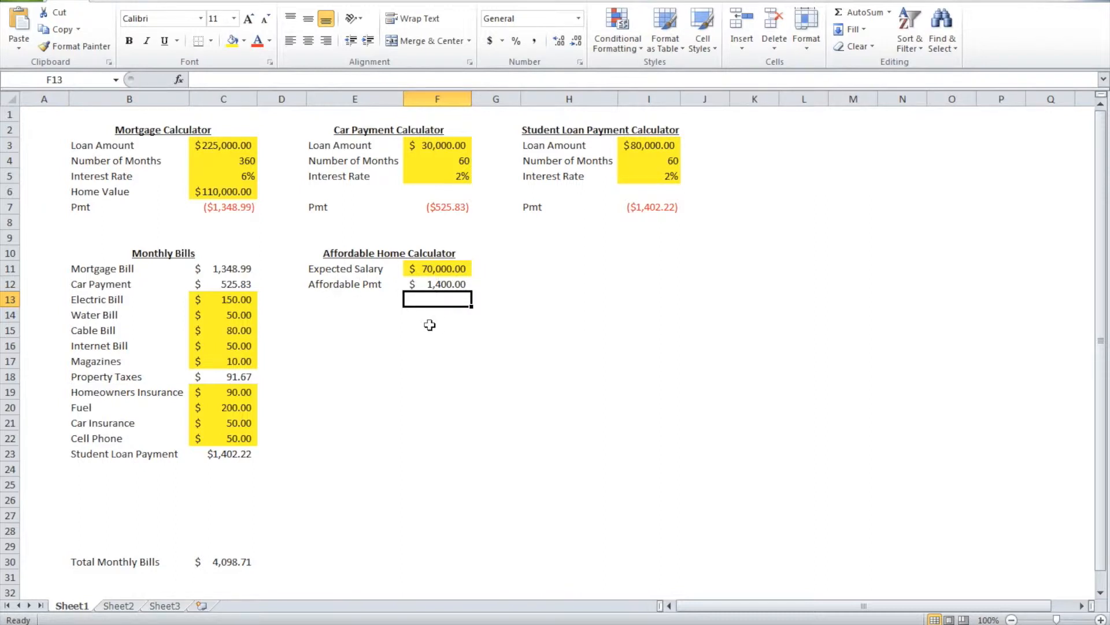
In cell F13, calculate the affordable payment in F12 divided by 1.3.
text(=)
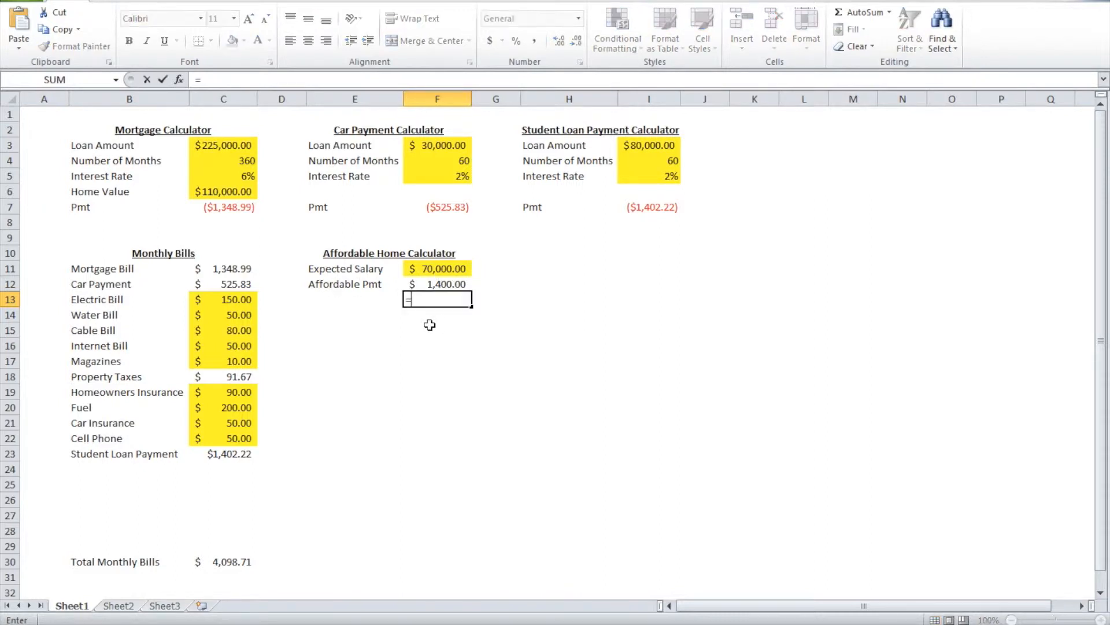
click(443, 282)
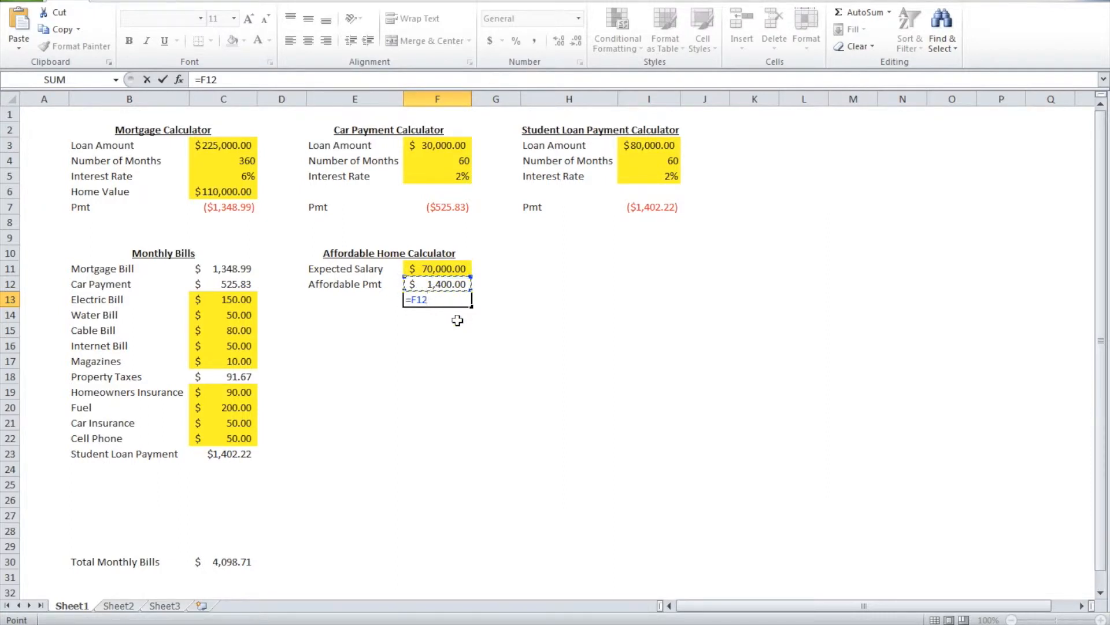
text(/1.3)
key(Return)
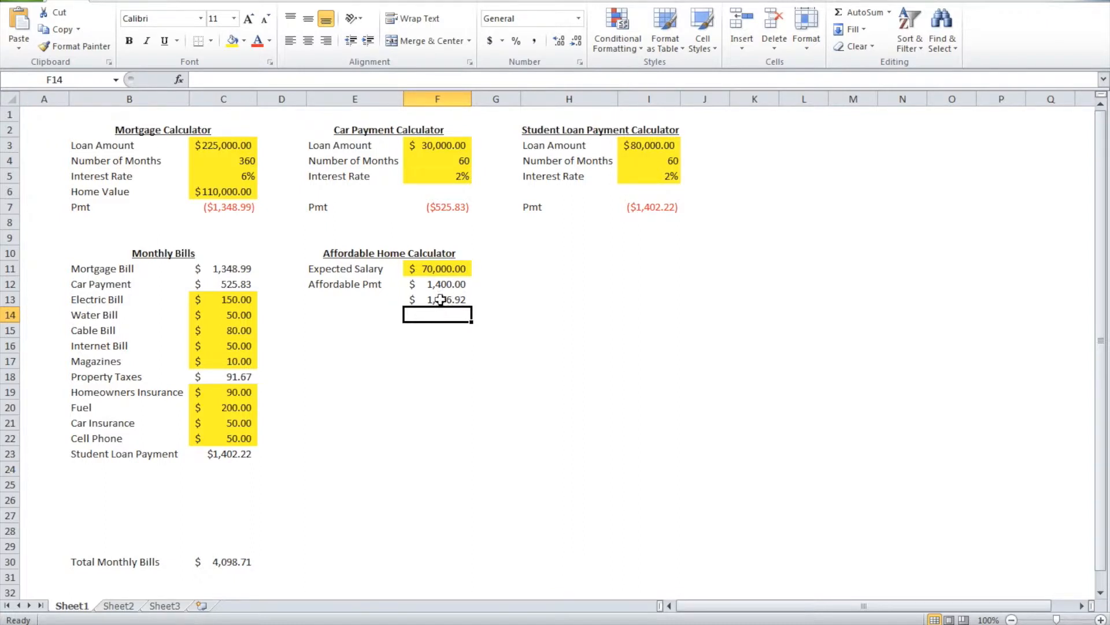
Label cell E13 "Principal And Interest" and widen column E to fit the label.
click(347, 300)
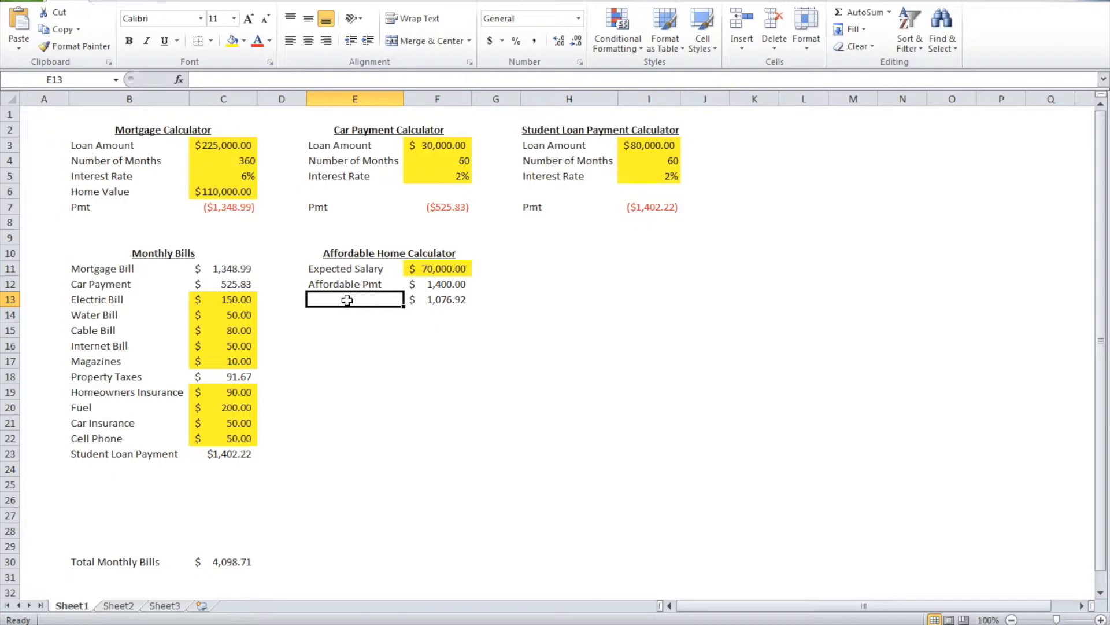
text(P)
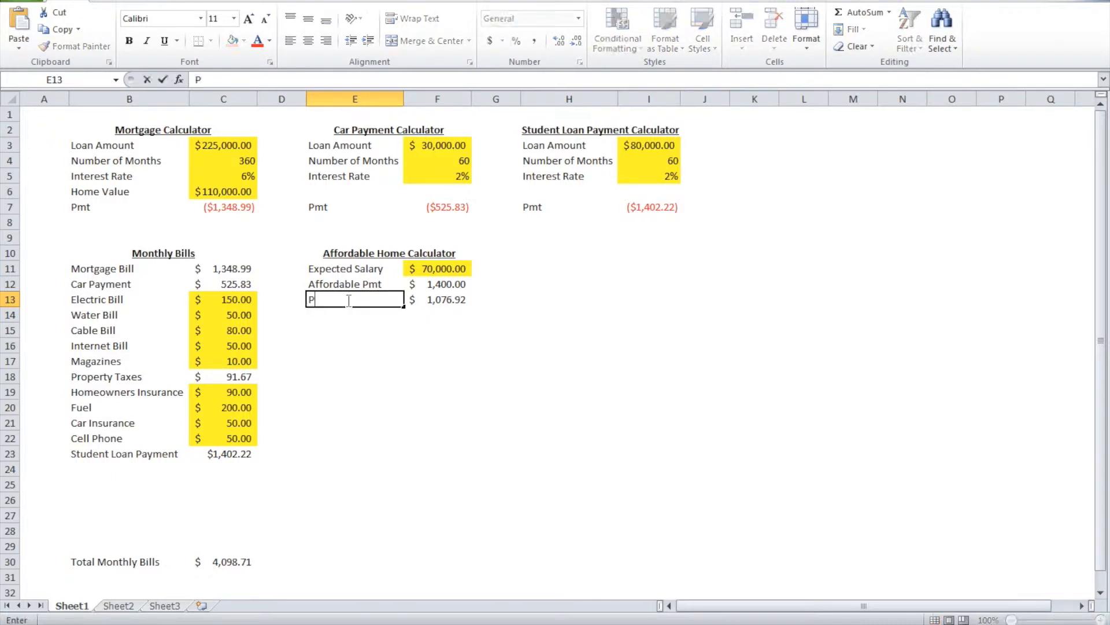
text(rincipal And Interest)
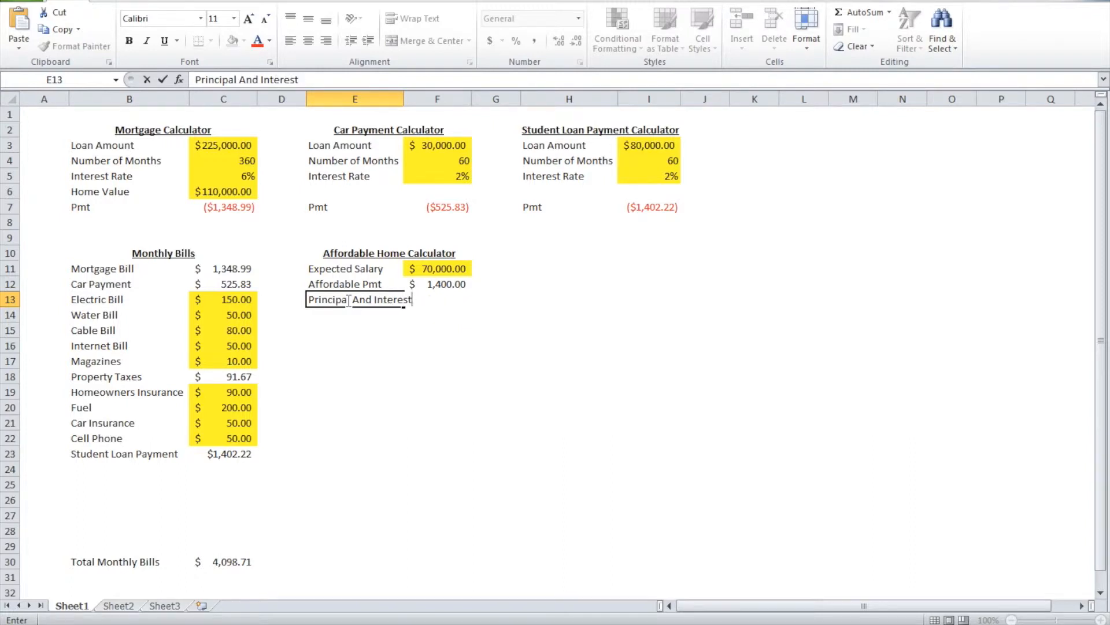
key(Return)
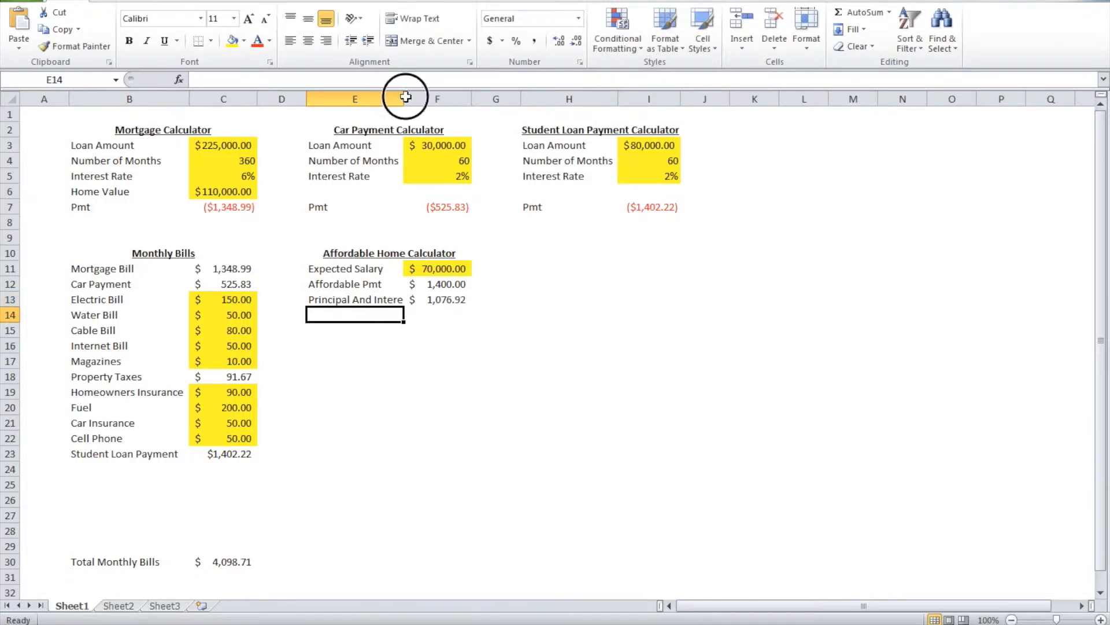
double_click(405, 96)
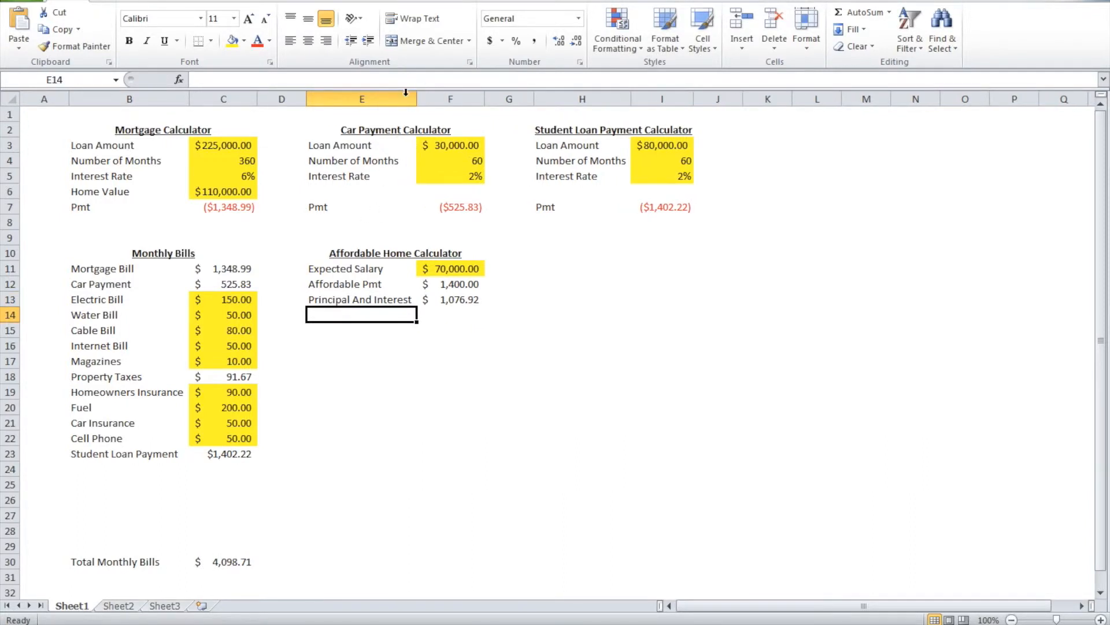
In cell F14, enter the present value formula =PV(C5/12,C4,-F13,0,0), using the mortgage rate, number of months and the negated principal-and-interest payment.
click(442, 319)
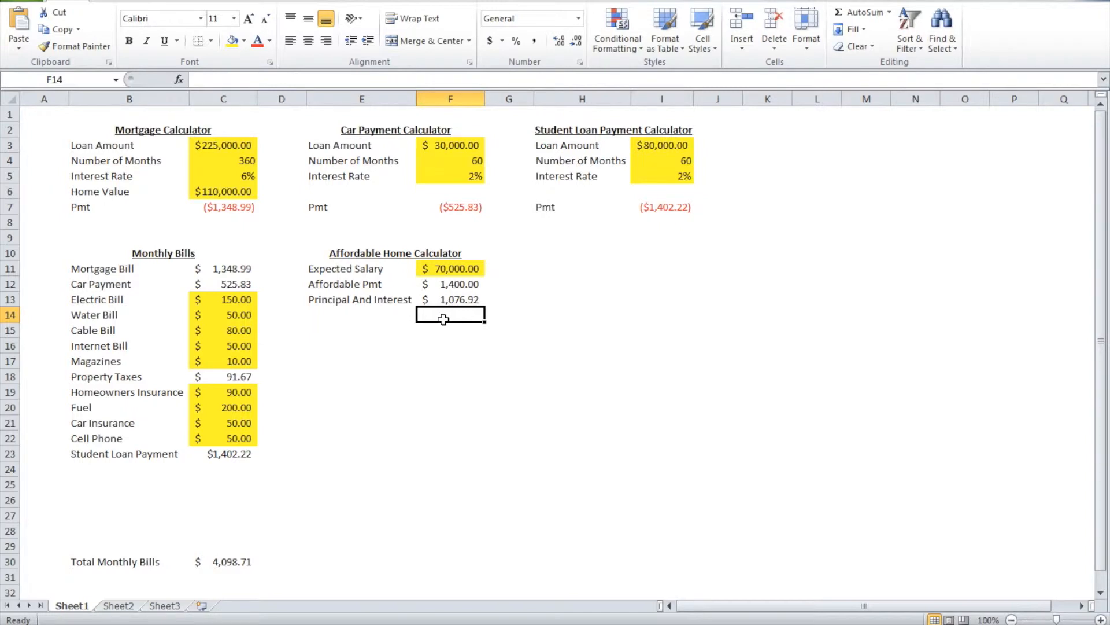
text(=)
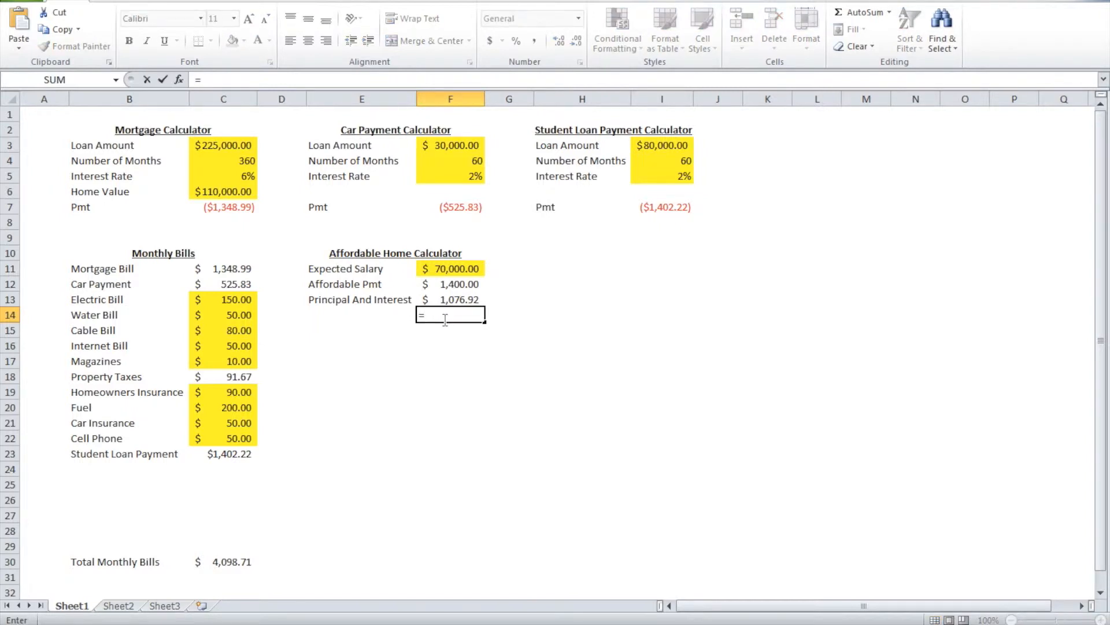
text(pv)
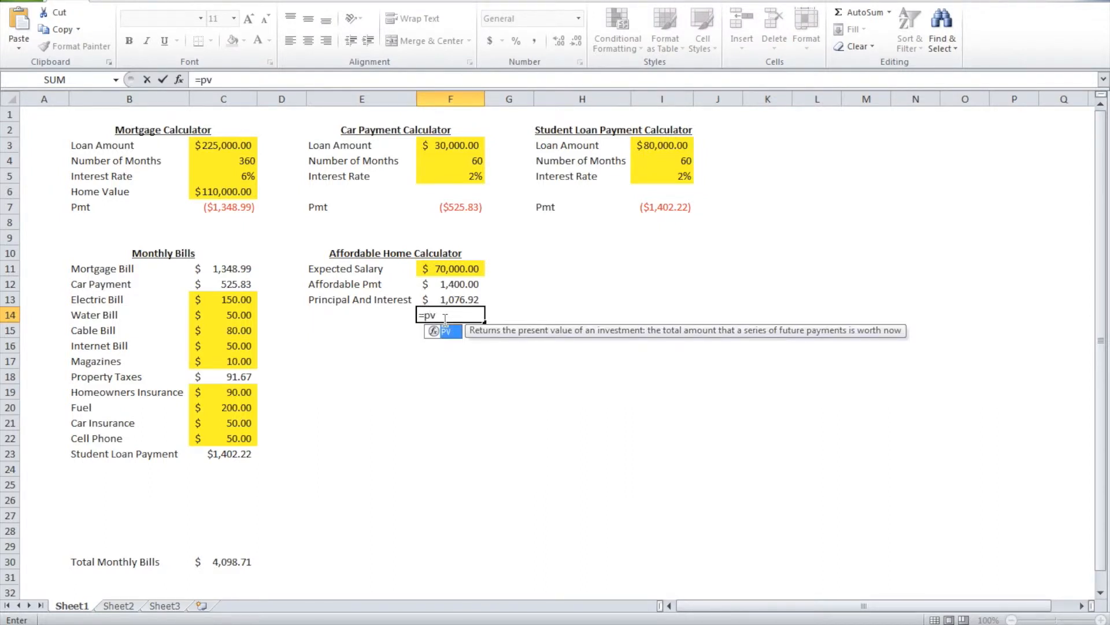
key(Tab)
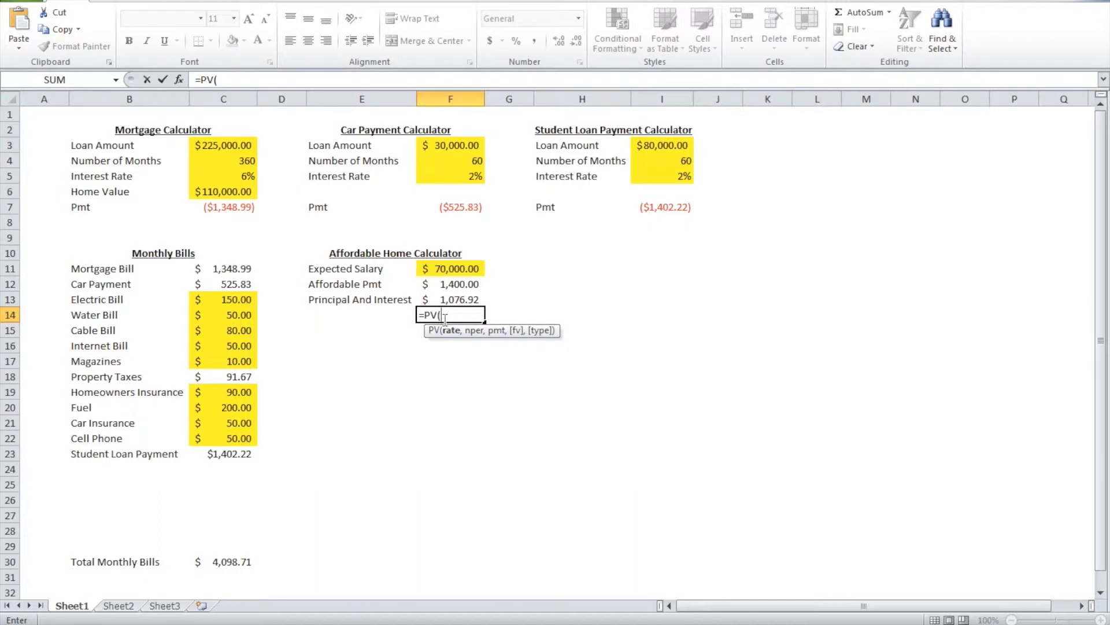
click(228, 178)
text(/12,)
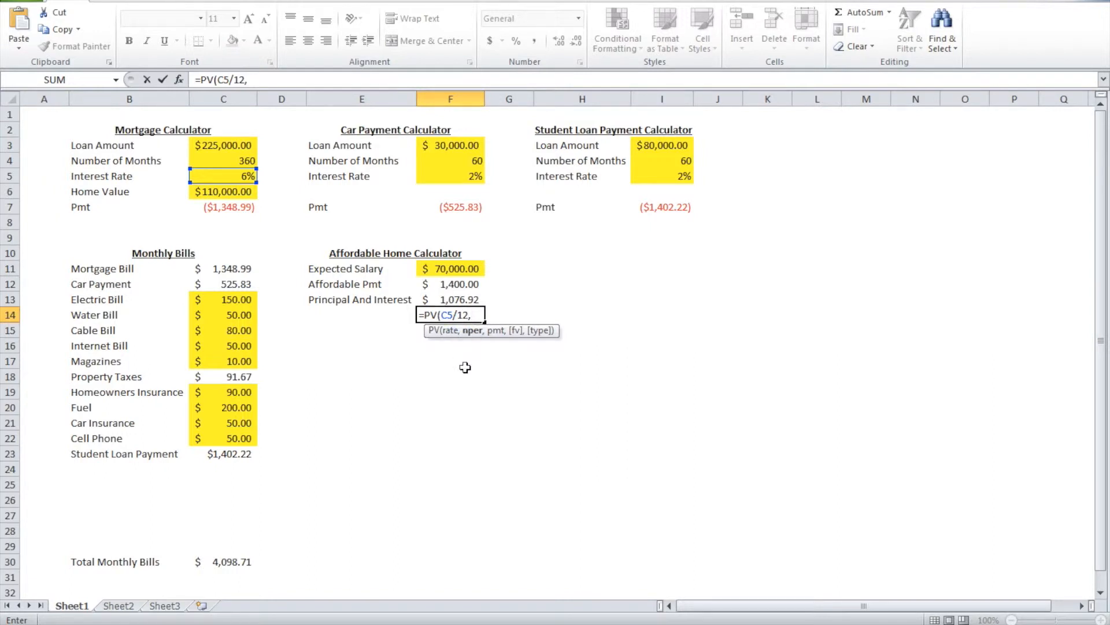
click(229, 164)
text(,)
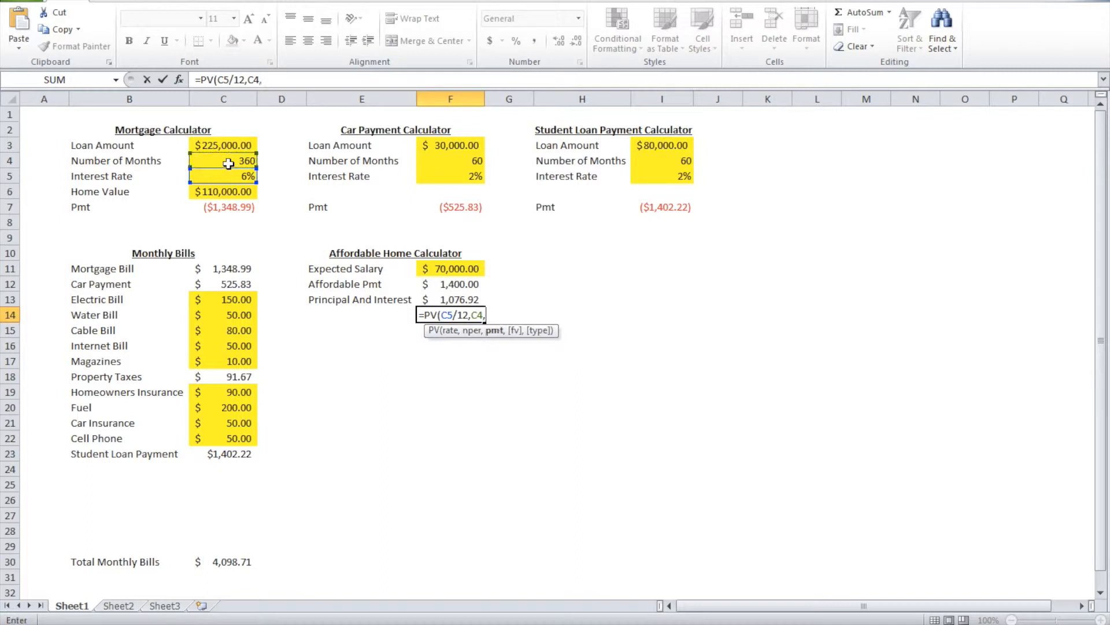
click(457, 299)
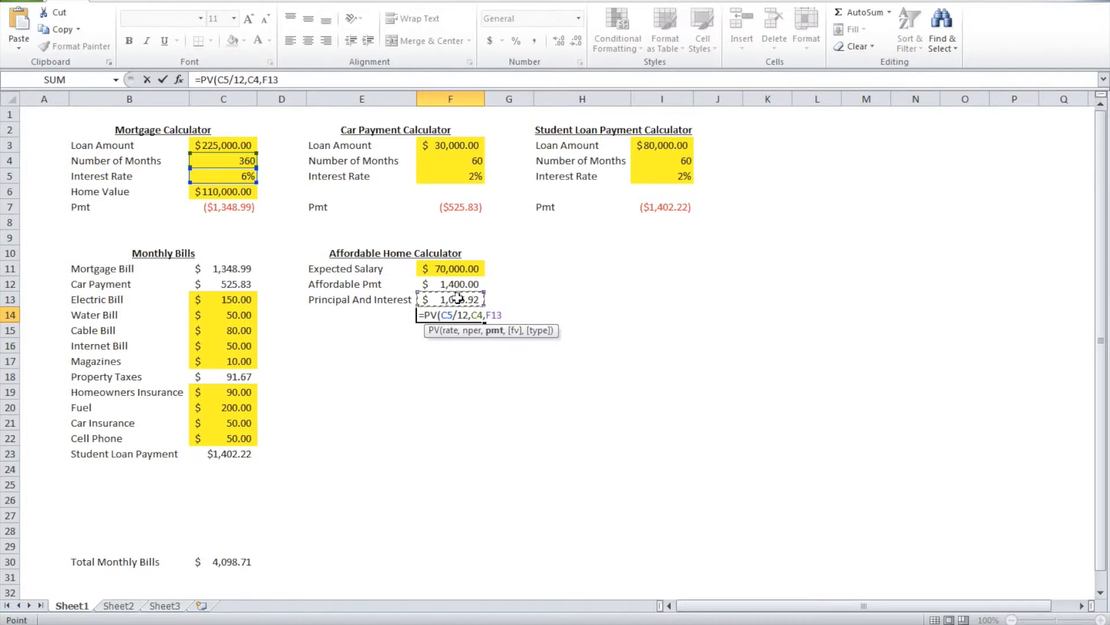
text(,)
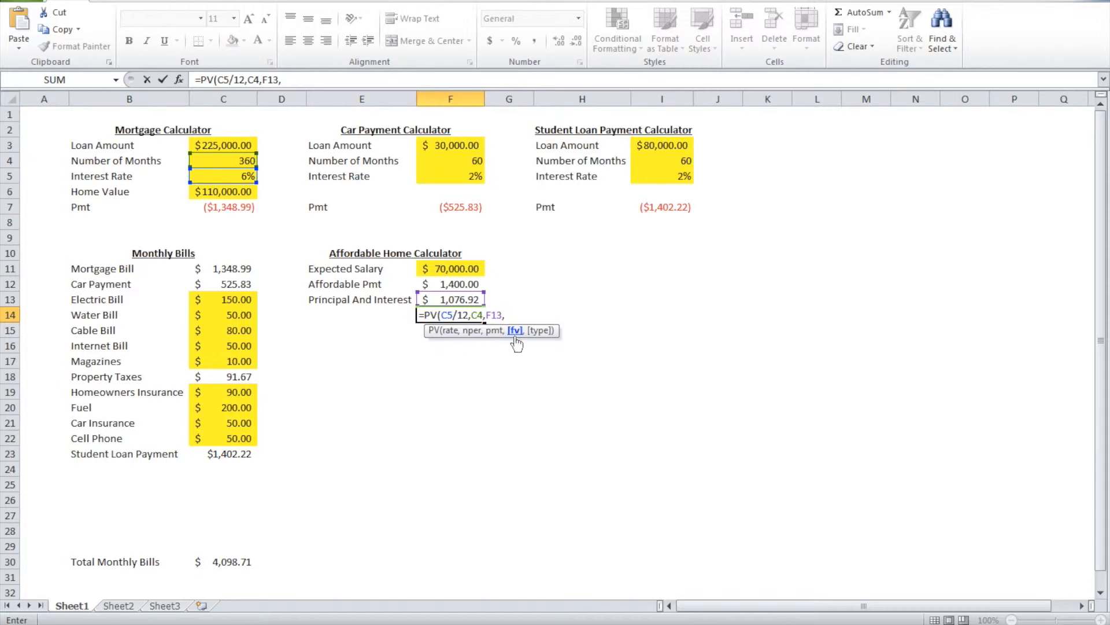
text(0,)
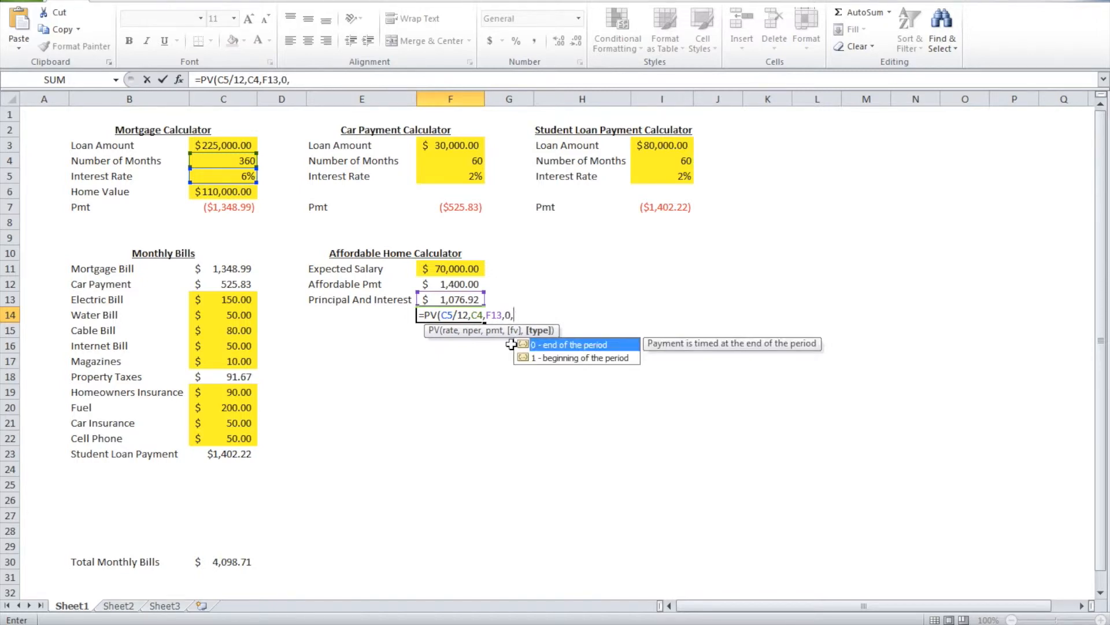
text(0))
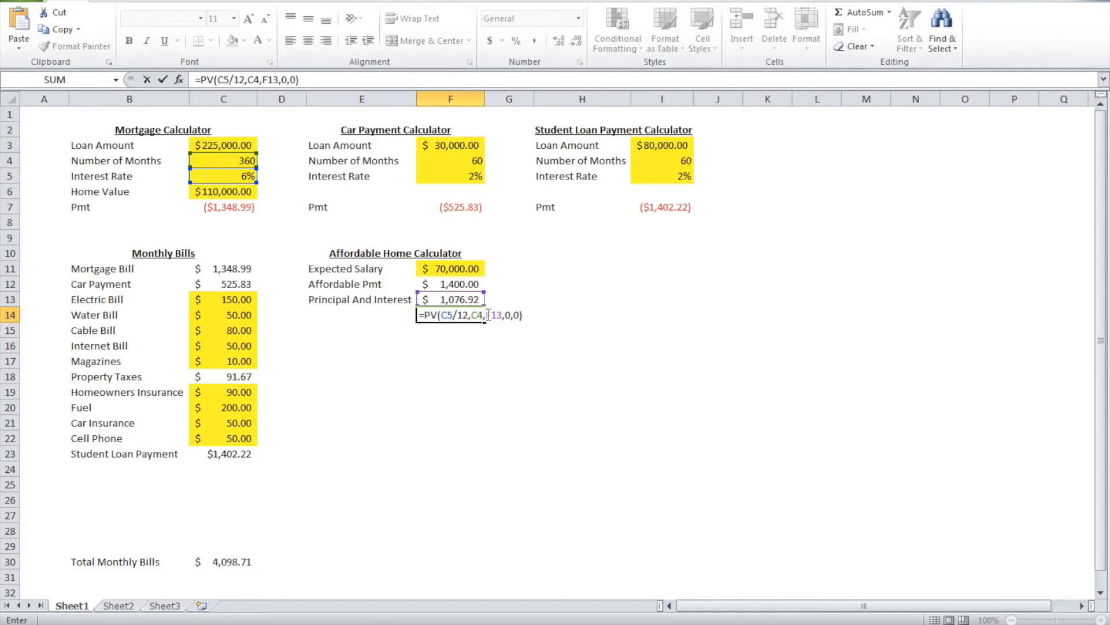
click(263, 80)
text(-)
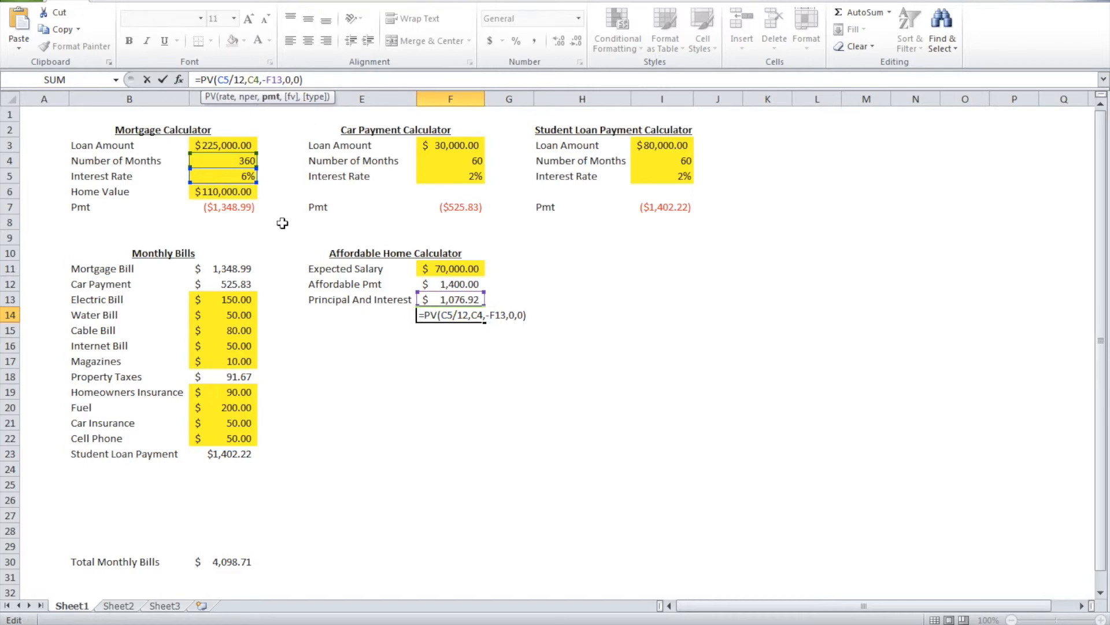
key(Return)
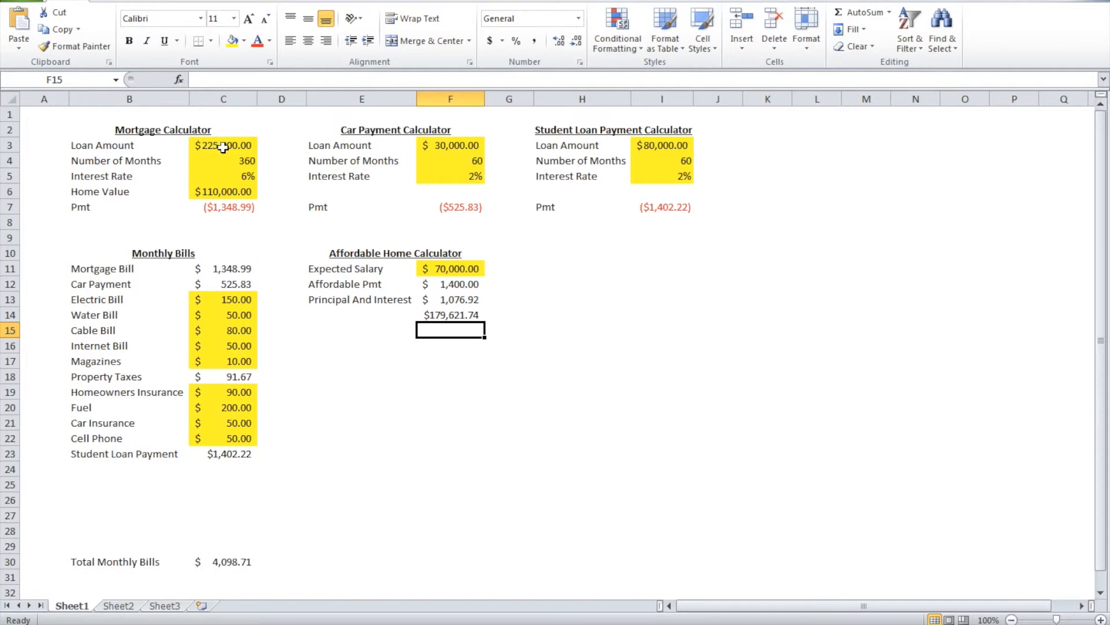
Review the formulas in F13 and F14, and label cell E14 "Ideal Loan Amount".
click(460, 300)
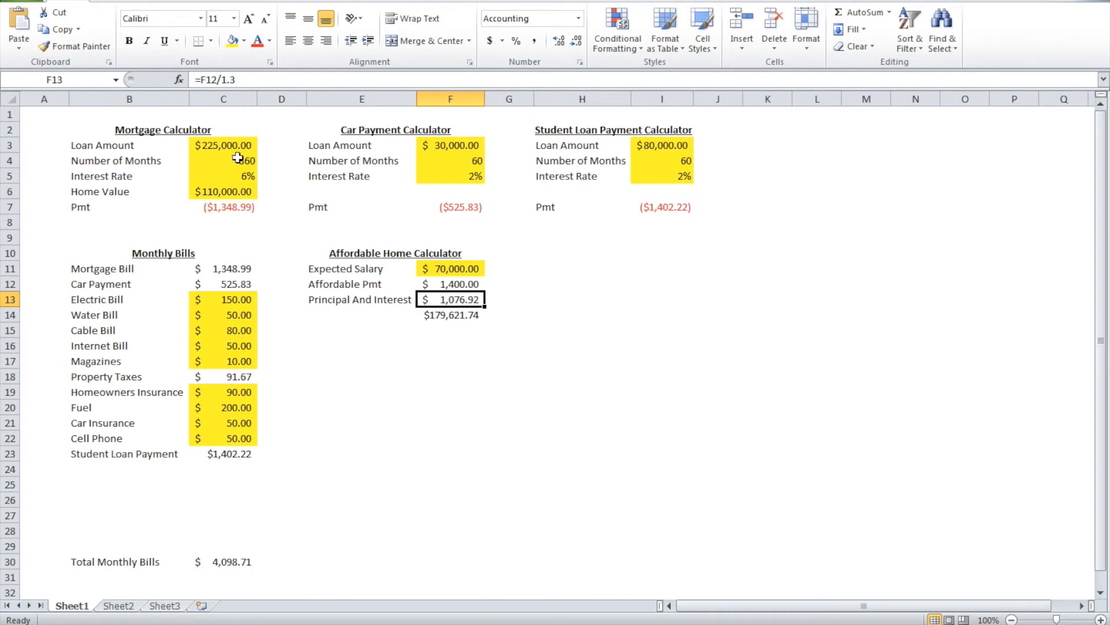
click(456, 316)
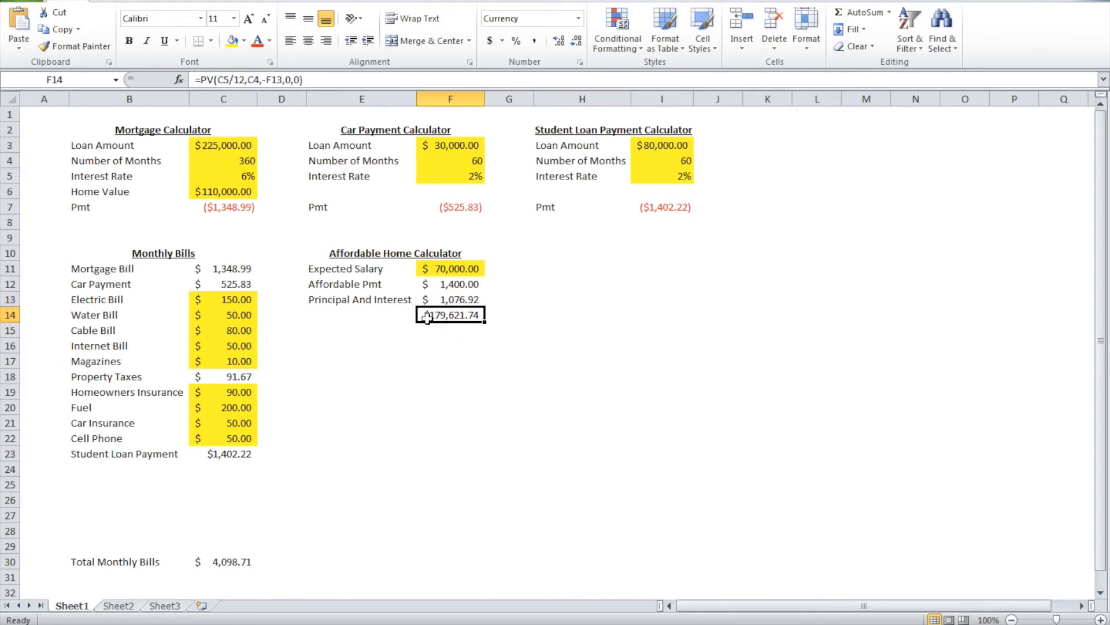
click(347, 314)
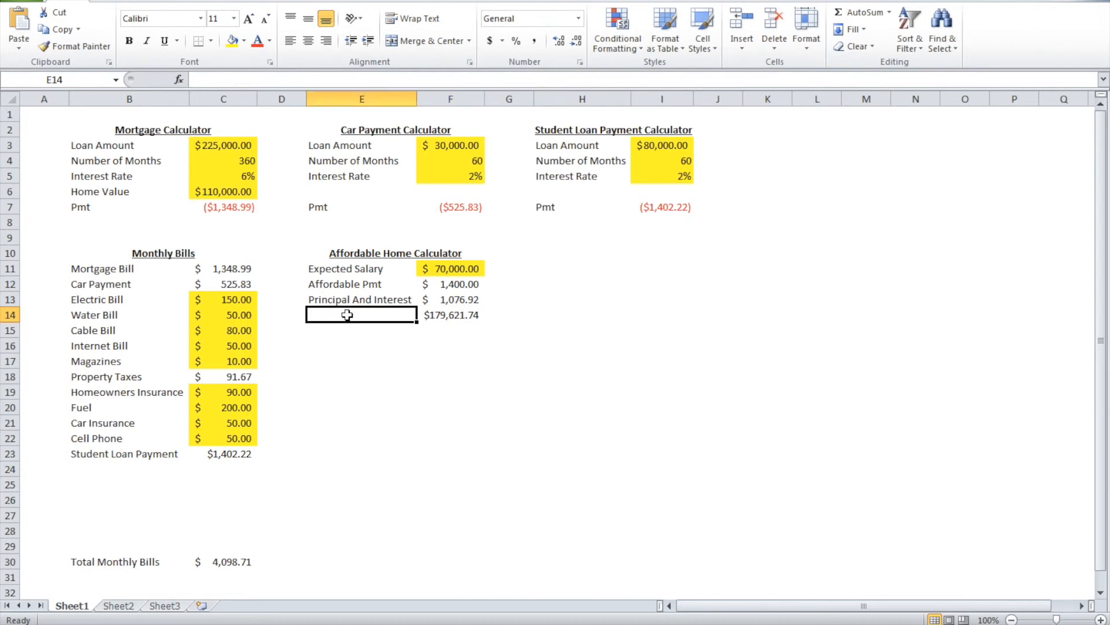
text(Ideal L)
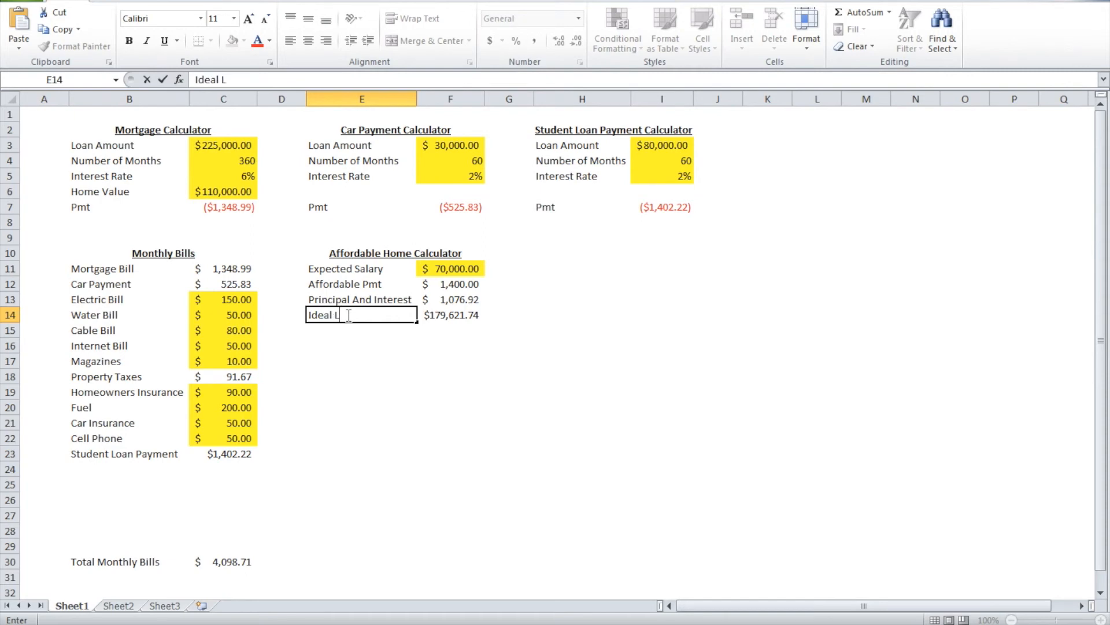
text(oan Amount)
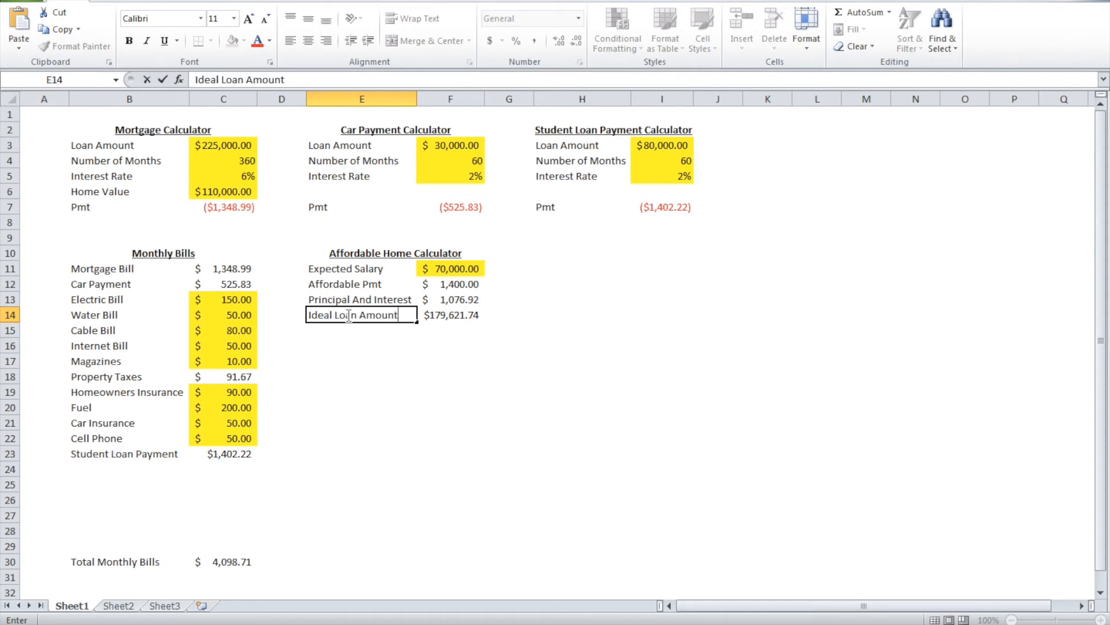
key(Return)
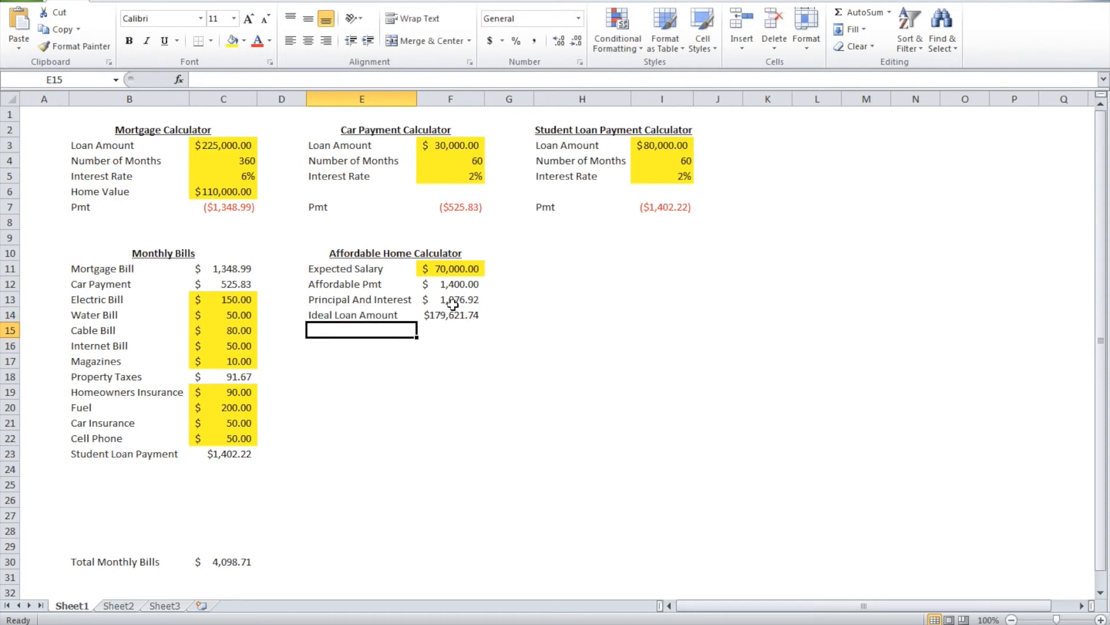